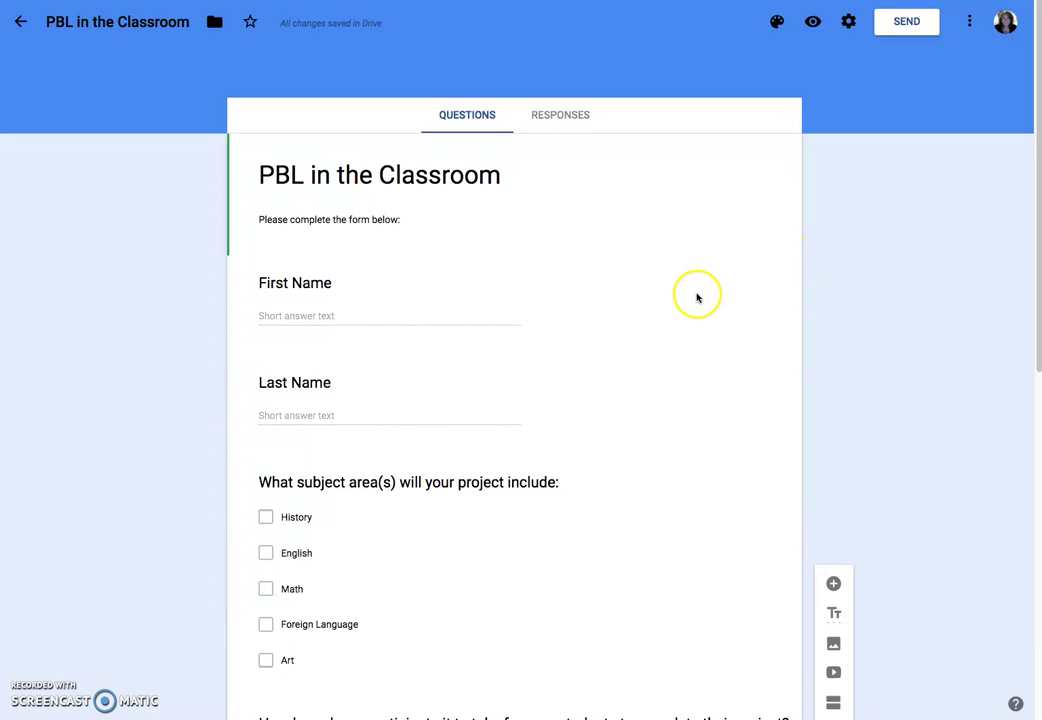
# Make the First Name and Last Name questions required.
pyautogui.scroll(-1, 700, 297)
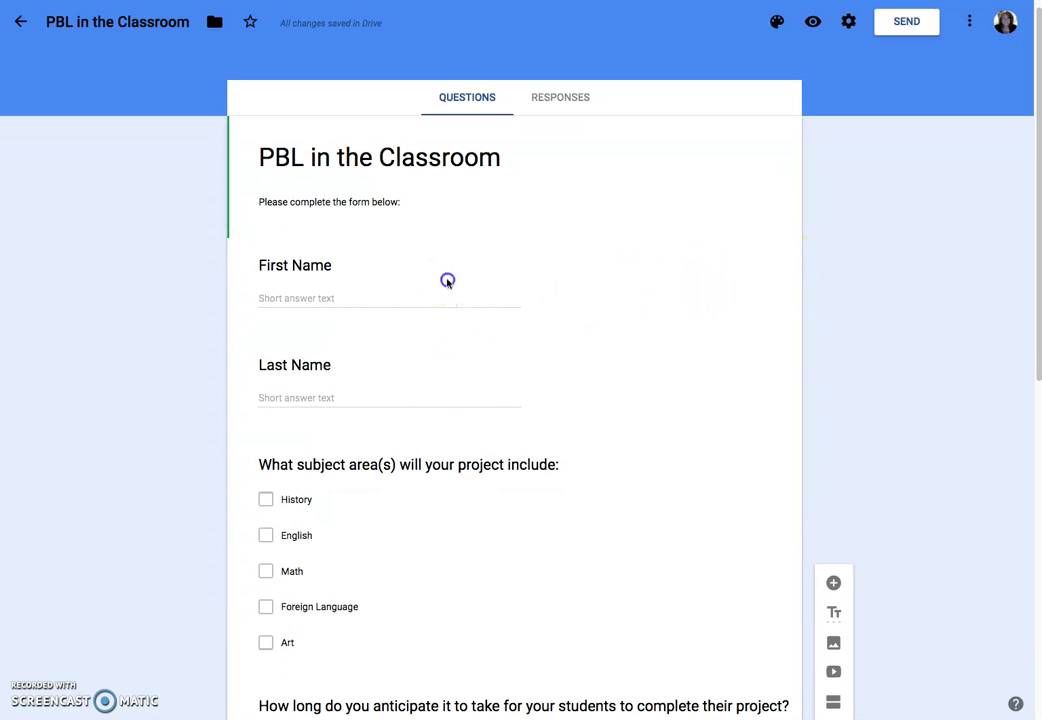
pyautogui.click(450, 366)
pyautogui.click(477, 293)
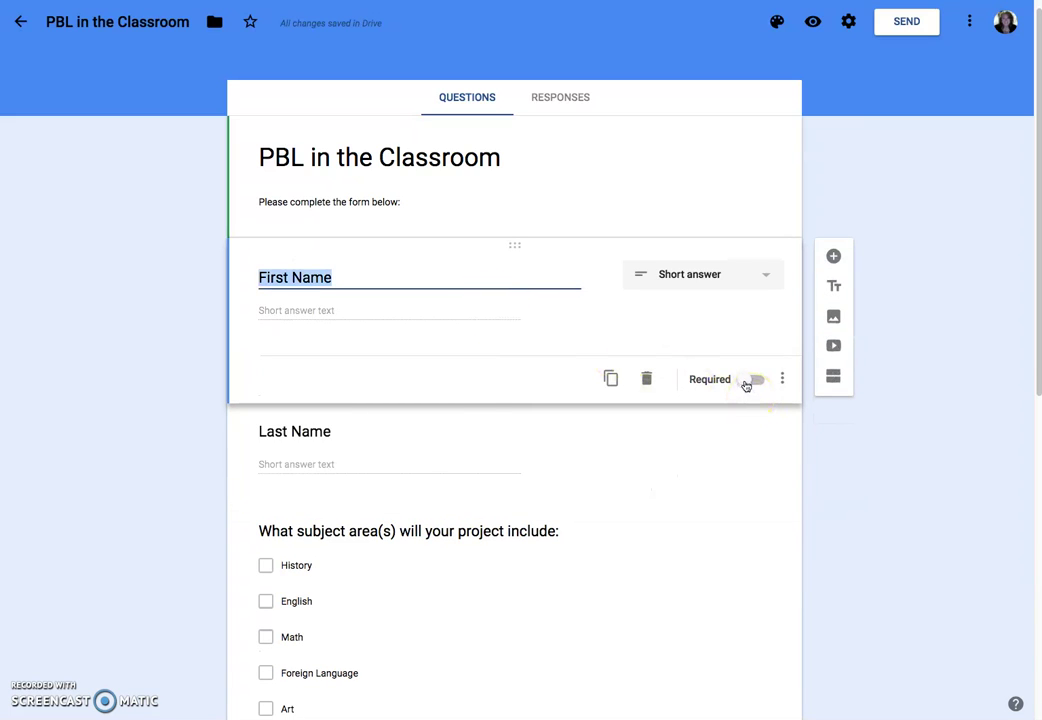
pyautogui.click(746, 386)
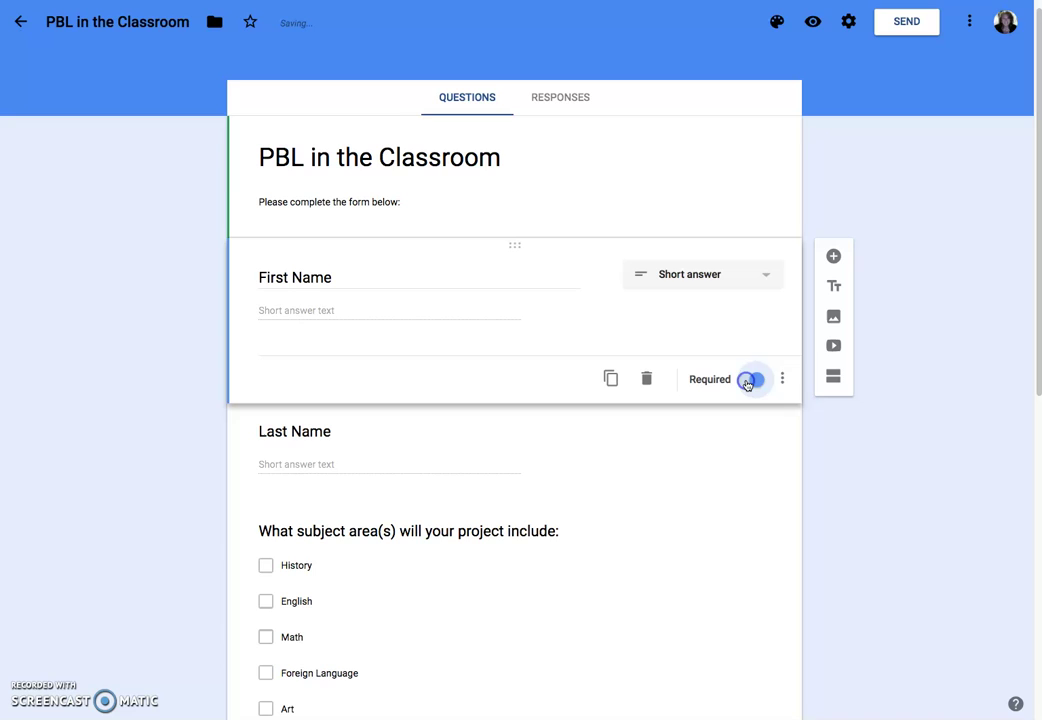
pyautogui.click(587, 453)
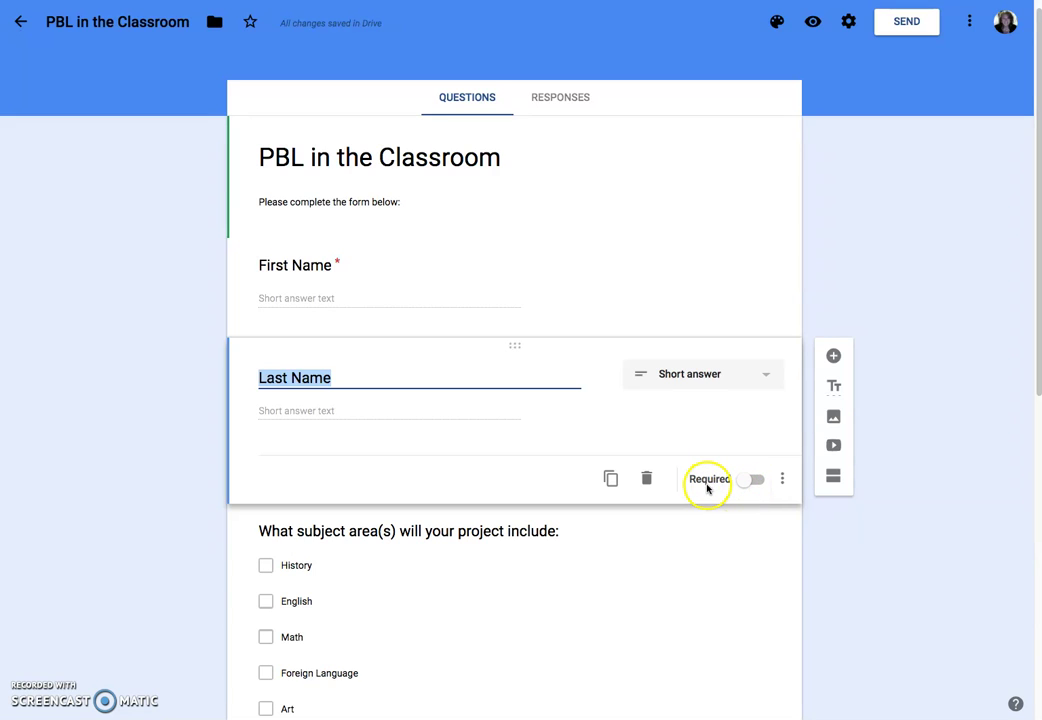
pyautogui.click(744, 485)
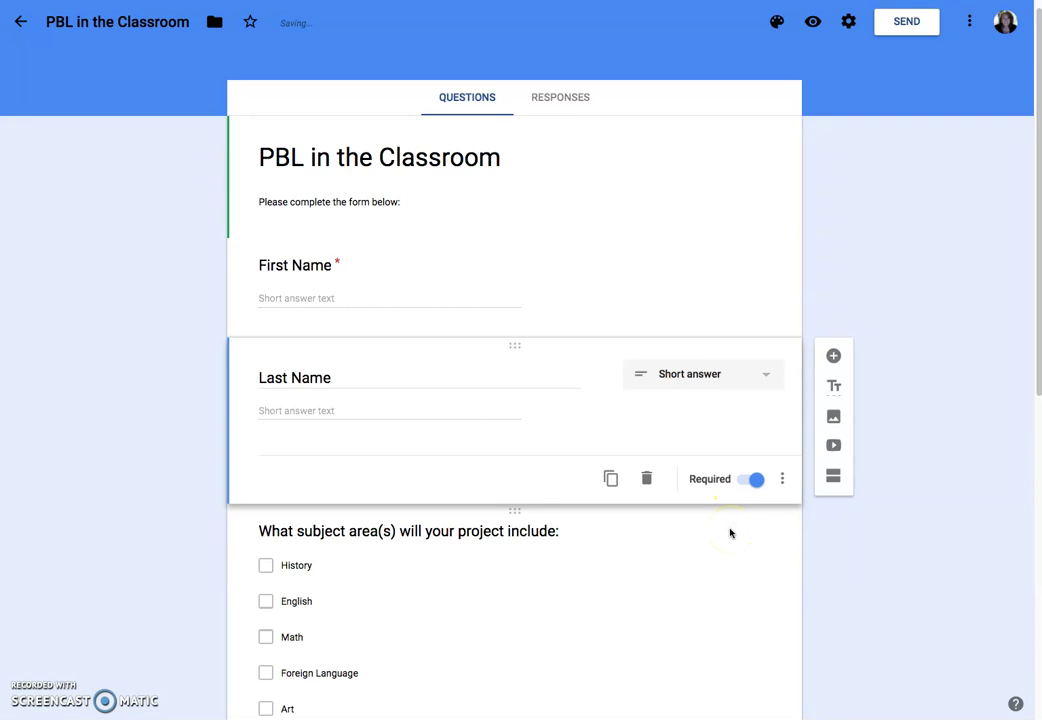
# Make the subject area checkboxes question and the project duration multiple choice question required.
pyautogui.scroll(-2, 730, 533)
pyautogui.click(712, 515)
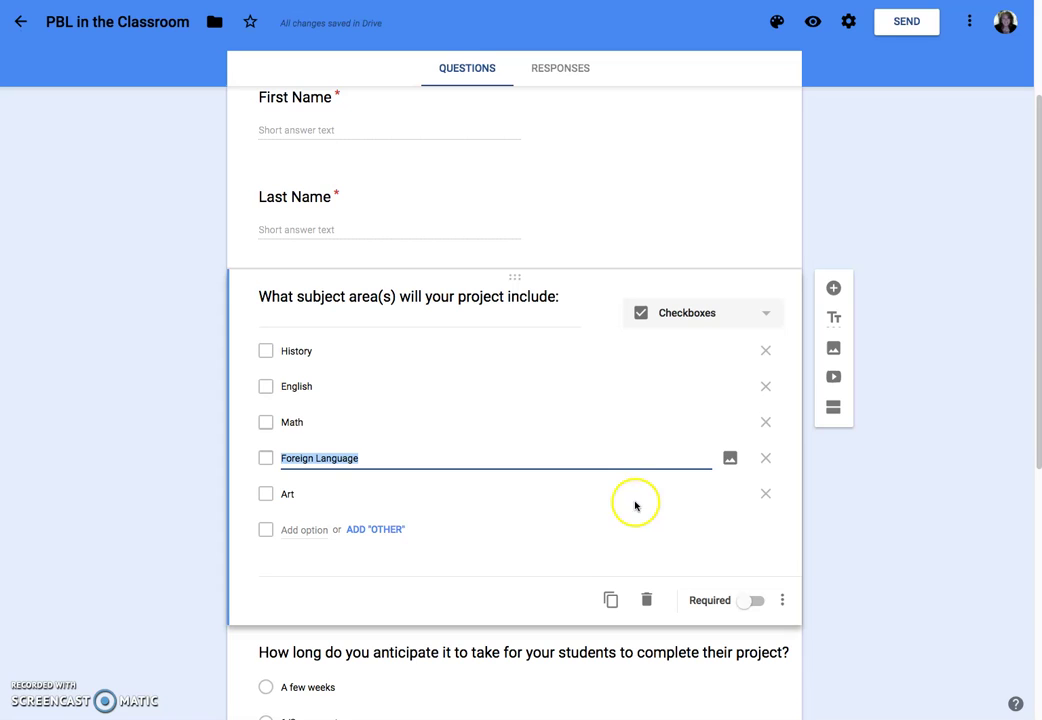
pyautogui.click(752, 600)
pyautogui.scroll(-1, 645, 562)
pyautogui.click(609, 623)
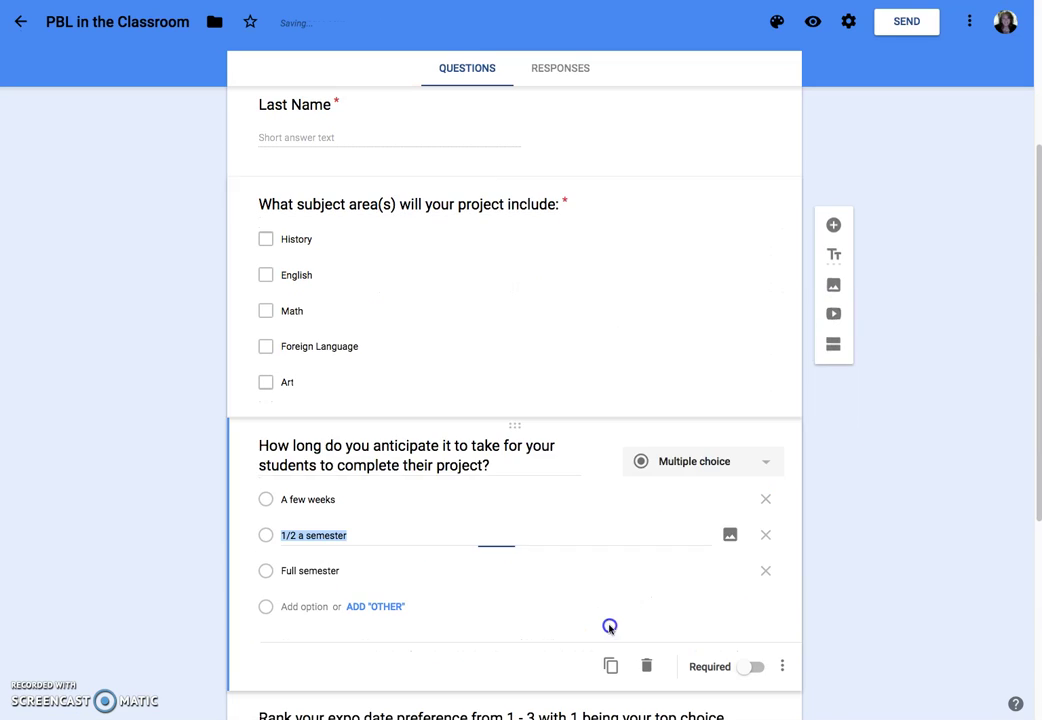
pyautogui.scroll(-1, 656, 545)
pyautogui.click(744, 588)
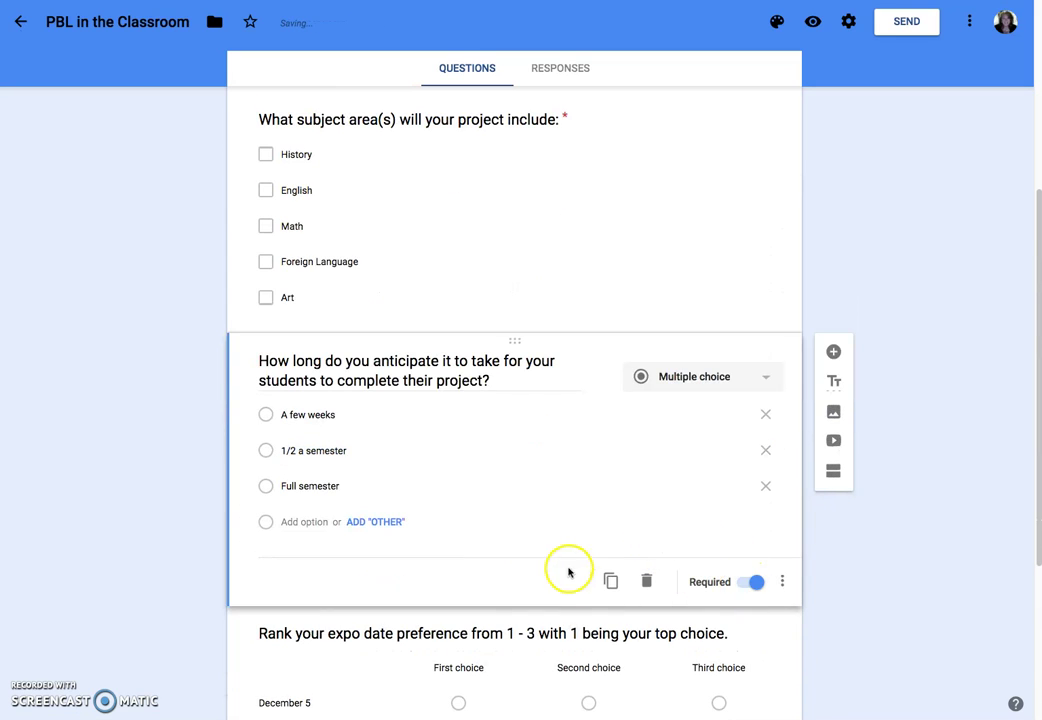
# Require a response in each row of the expo date grid and make the school board comfort level question required.
pyautogui.scroll(-2, 605, 600)
pyautogui.click(665, 572)
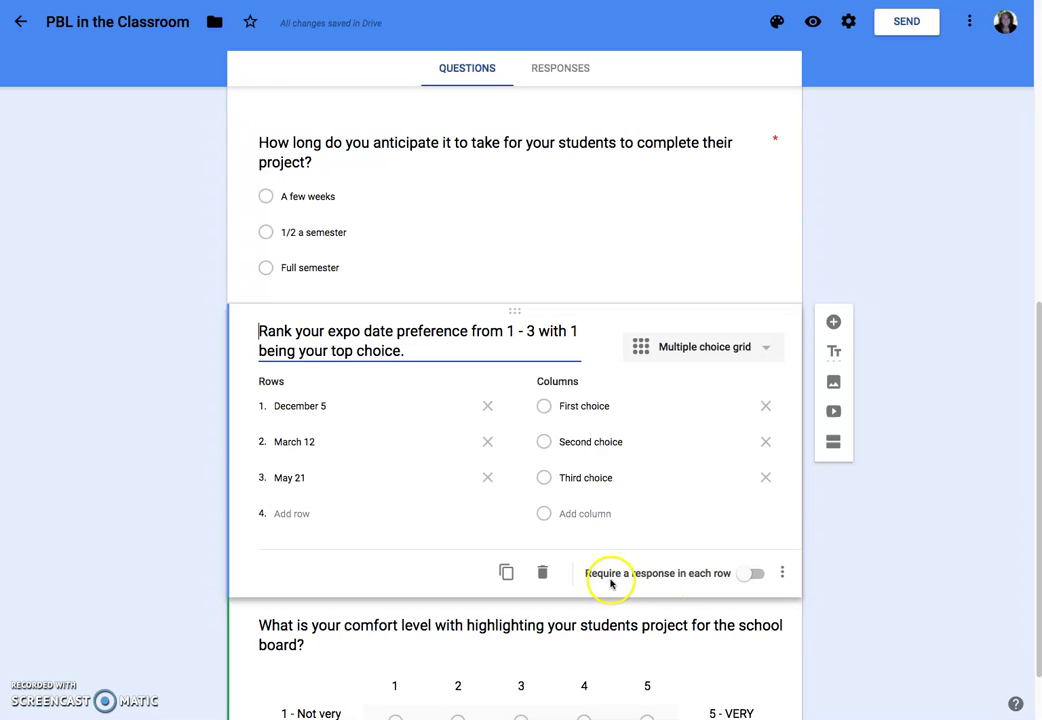
pyautogui.click(748, 576)
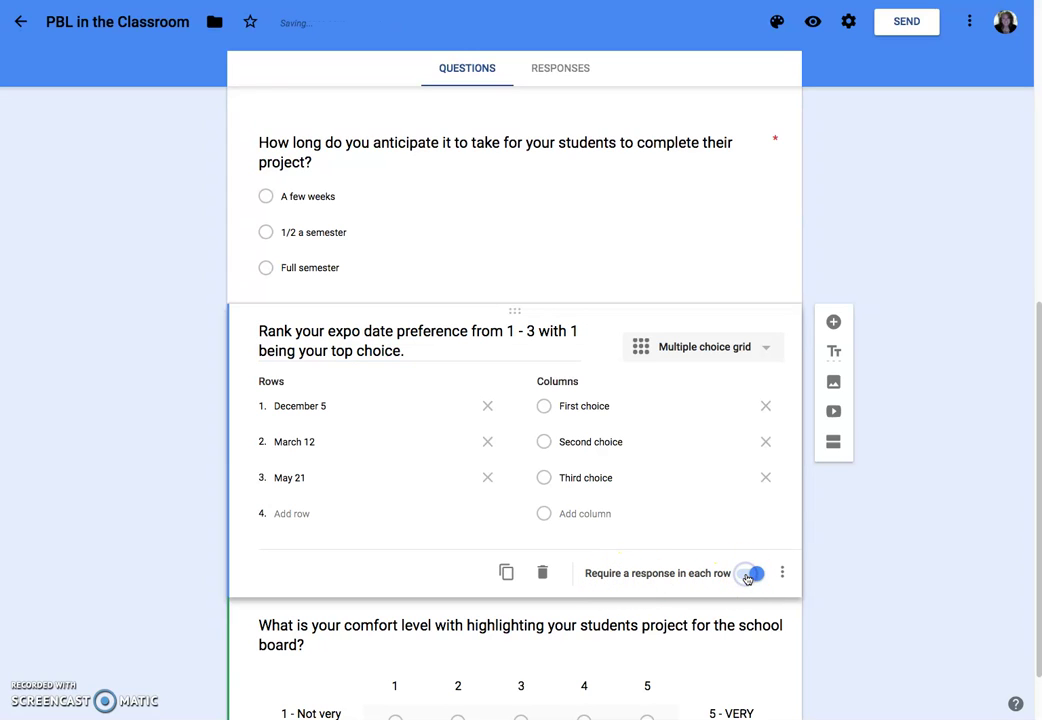
pyautogui.scroll(-1, 706, 558)
pyautogui.scroll(-1, 706, 558)
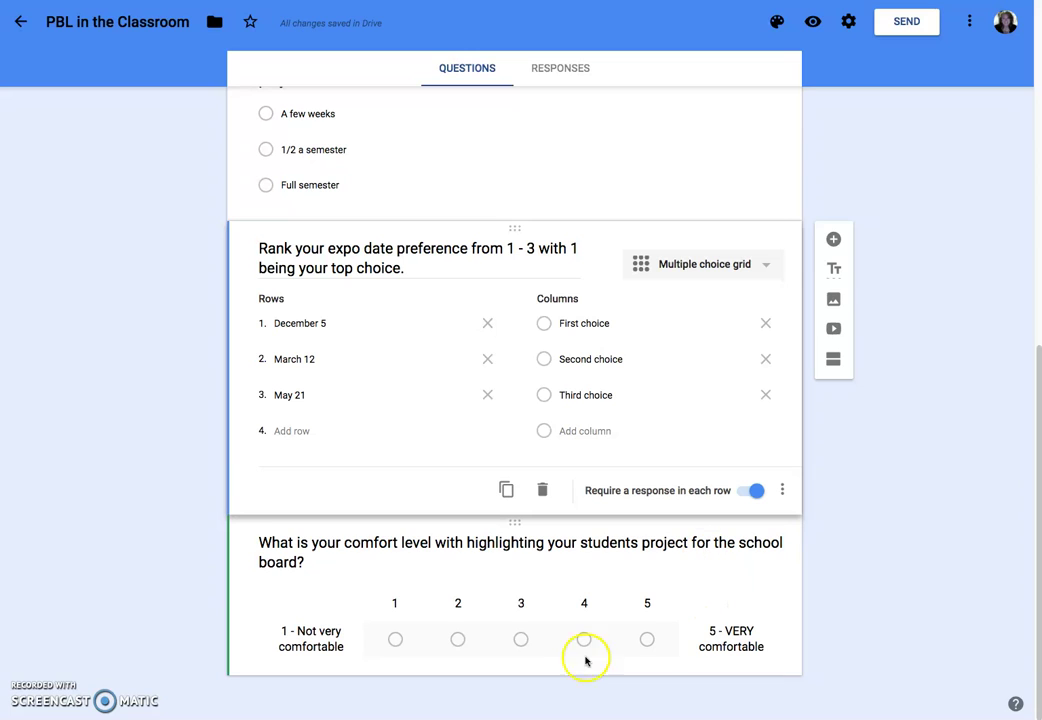
pyautogui.click(683, 652)
pyautogui.click(748, 678)
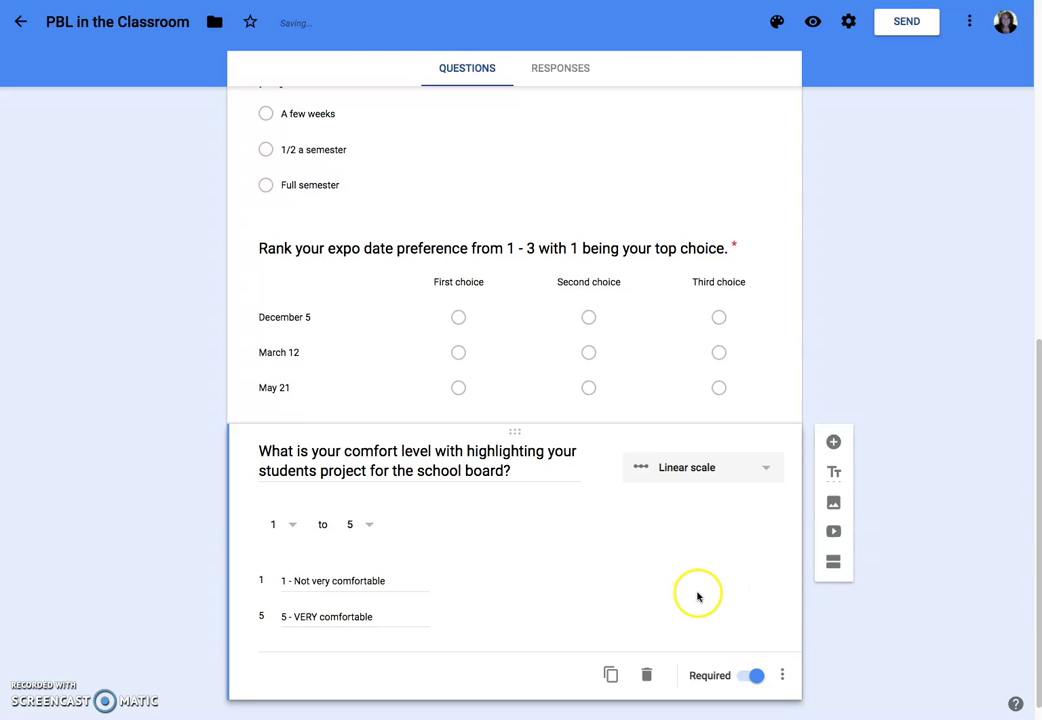
# Customize the form's theme by trying purple and settling on the dark blue theme color.
pyautogui.scroll(5, 786, 537)
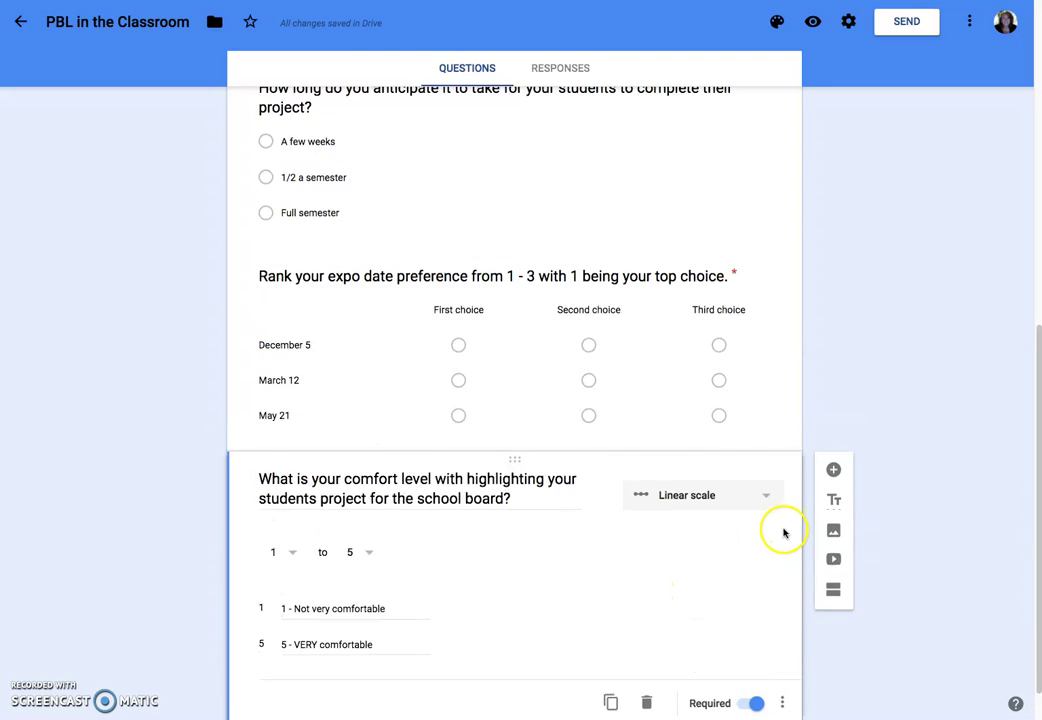
pyautogui.scroll(3, 730, 213)
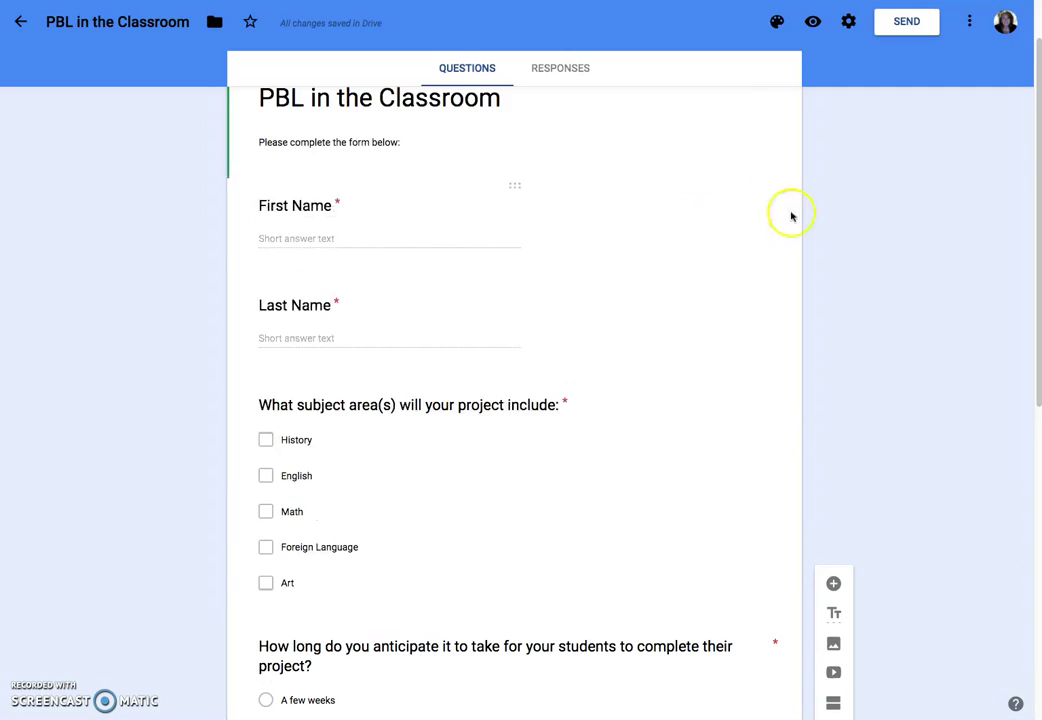
pyautogui.tripleClick(616, 230)
pyautogui.click(437, 289)
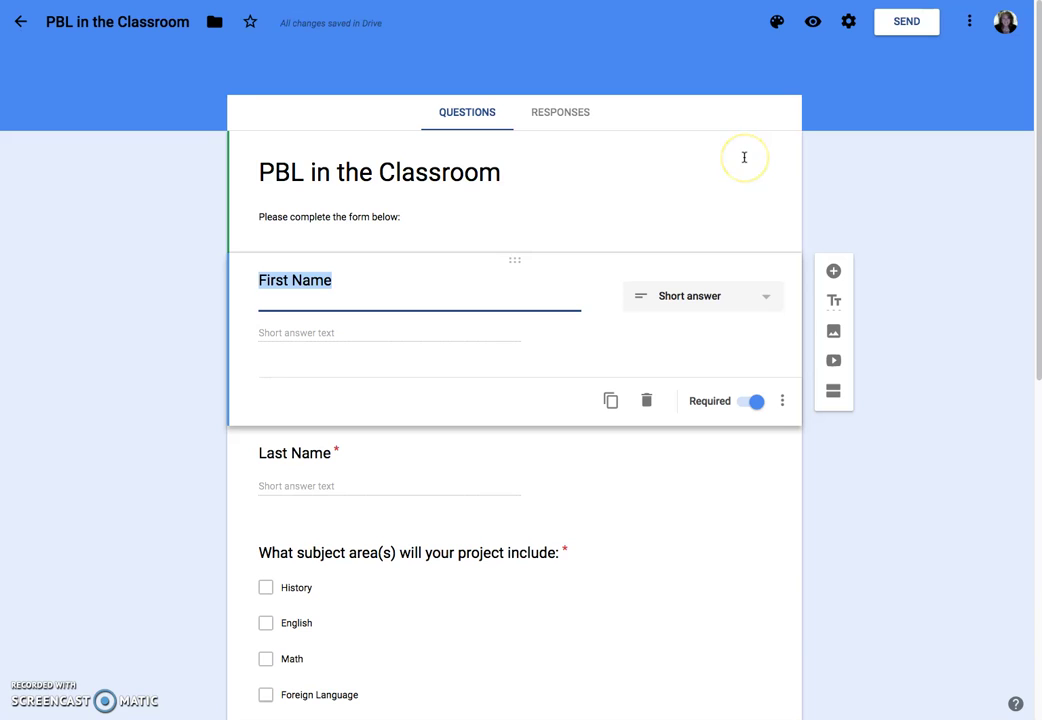
pyautogui.click(776, 24)
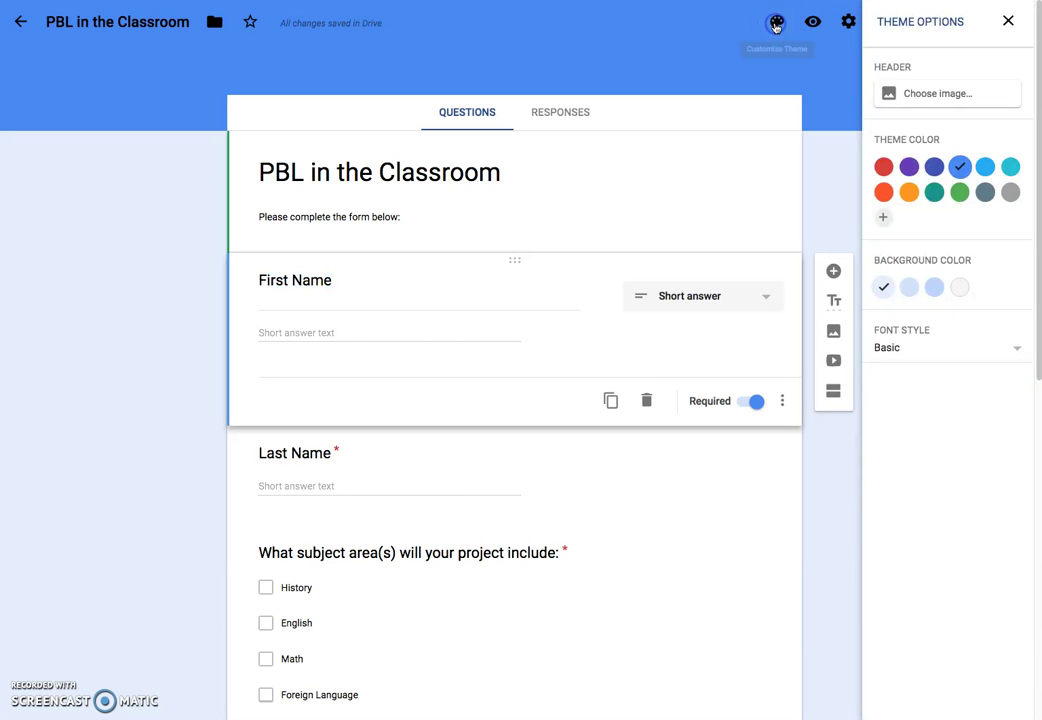
pyautogui.click(916, 170)
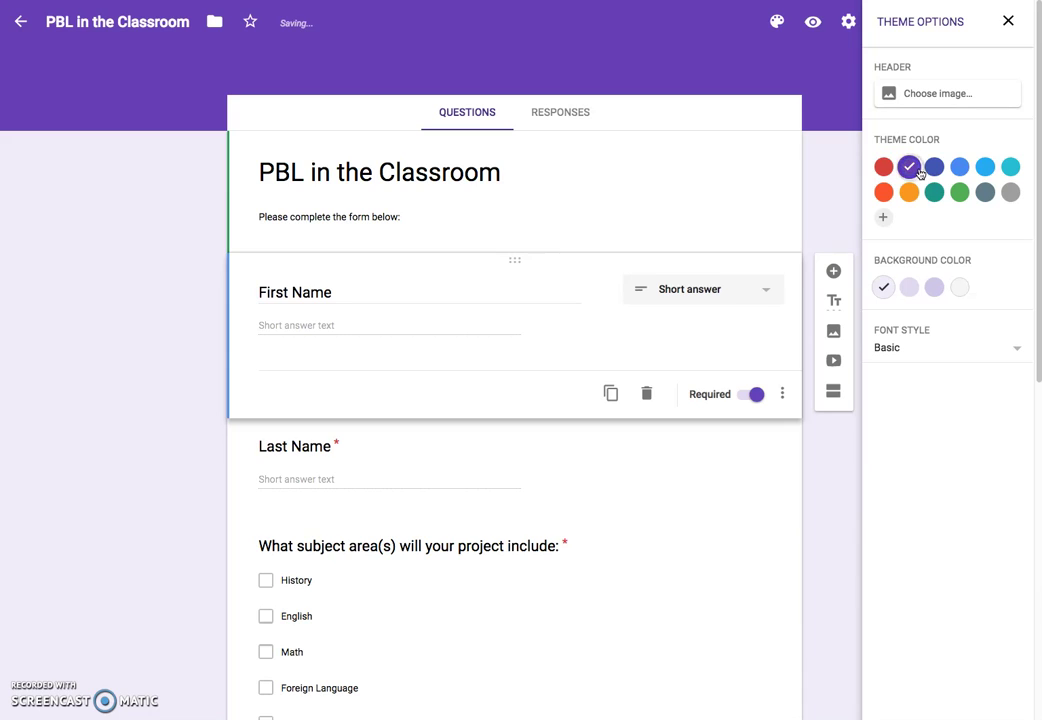
pyautogui.click(933, 170)
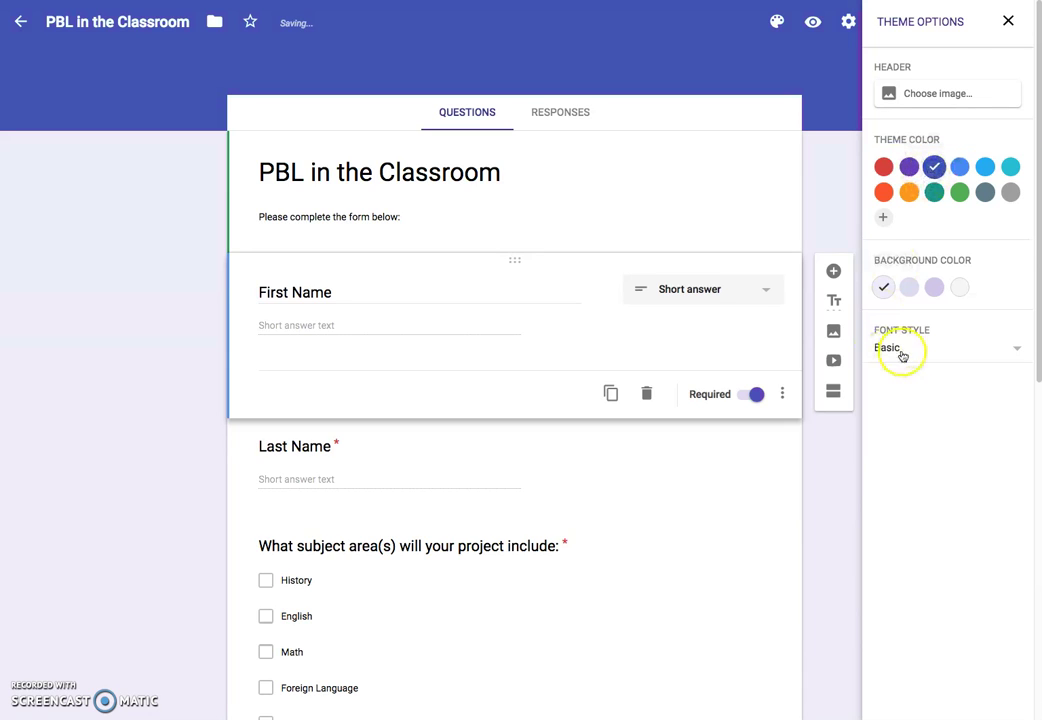
pyautogui.click(1009, 22)
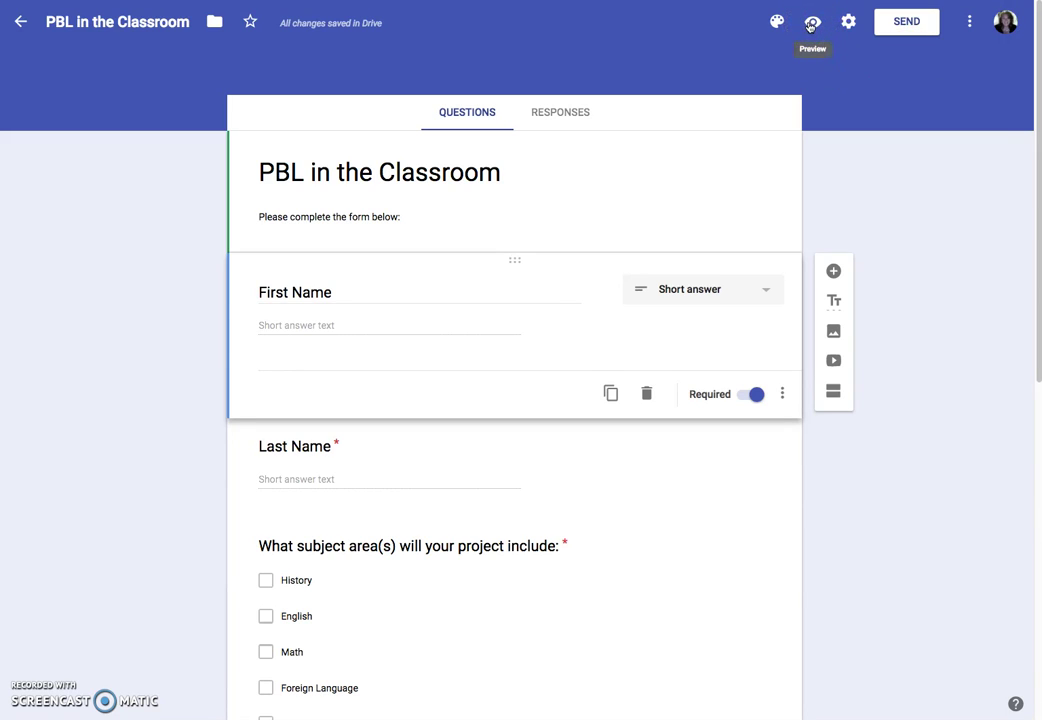
# Enable the progress bar in the form's presentation settings and save the confirmation message "Thank you for your response!".
pyautogui.click(848, 22)
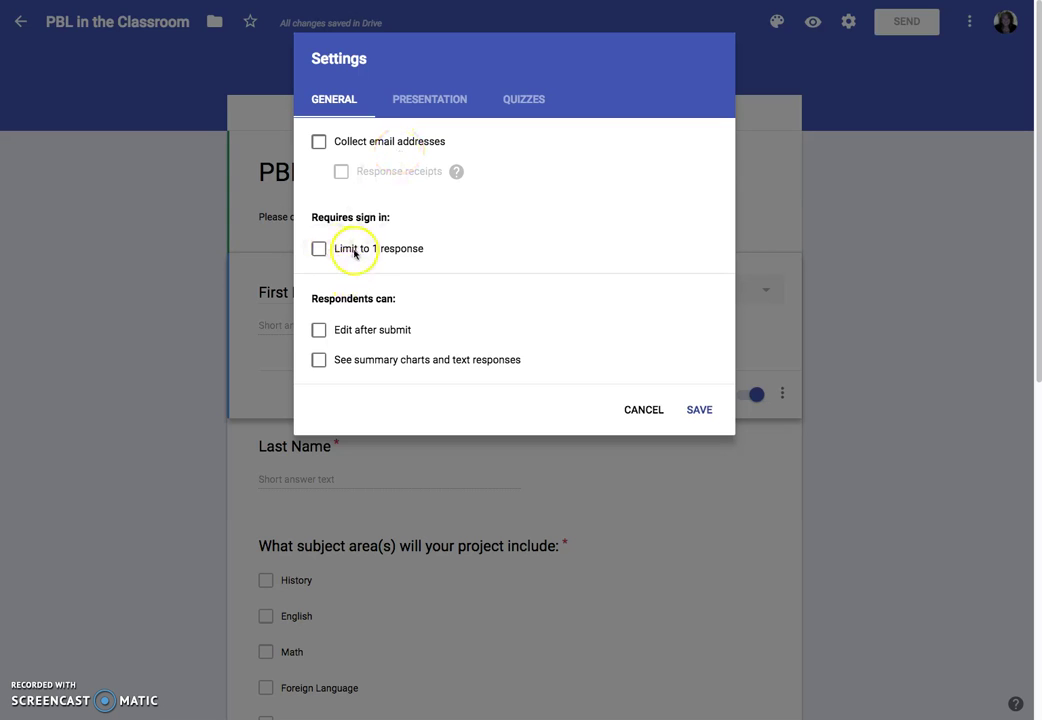
pyautogui.click(424, 101)
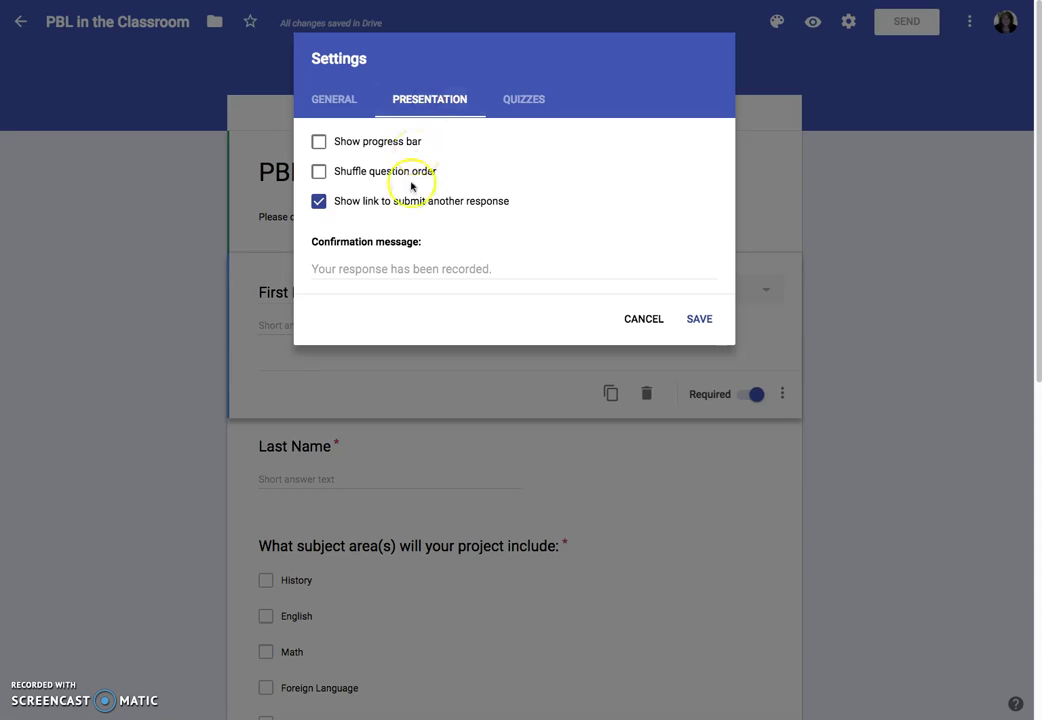
pyautogui.click(319, 142)
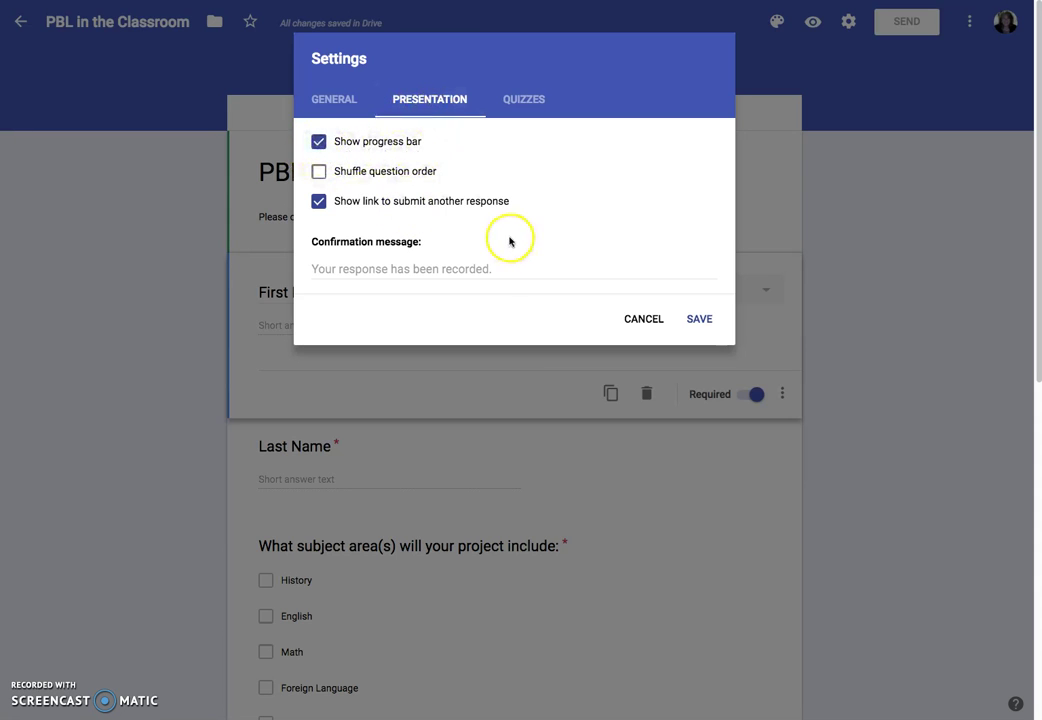
pyautogui.click(455, 271)
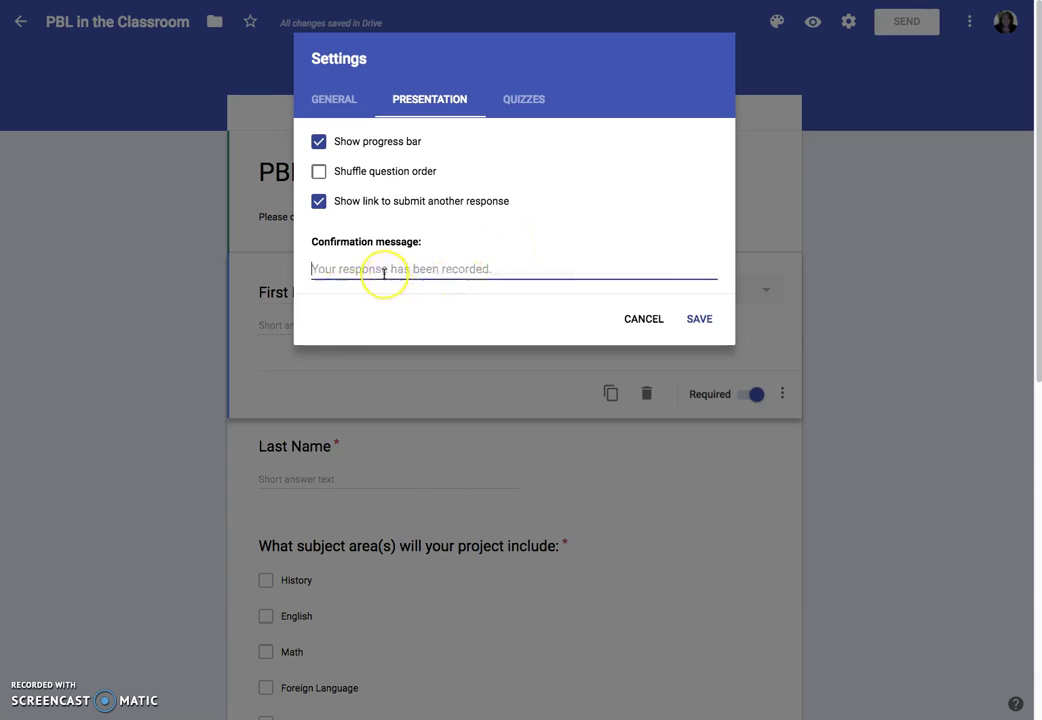
pyautogui.write('Thank you')
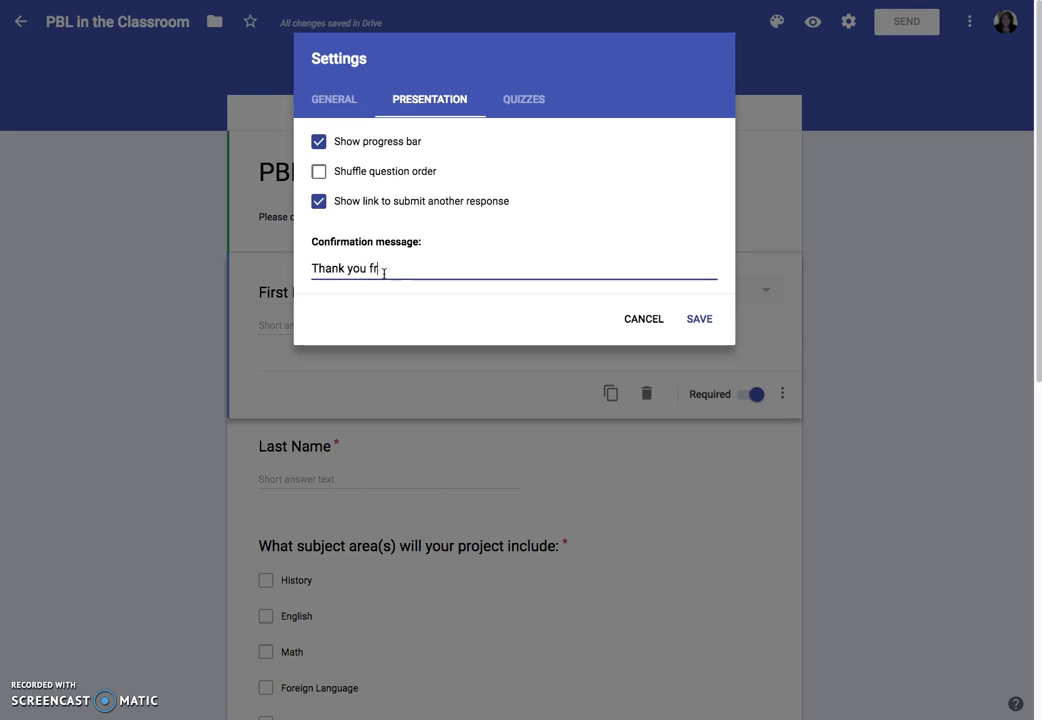
pyautogui.write(' for your response!')
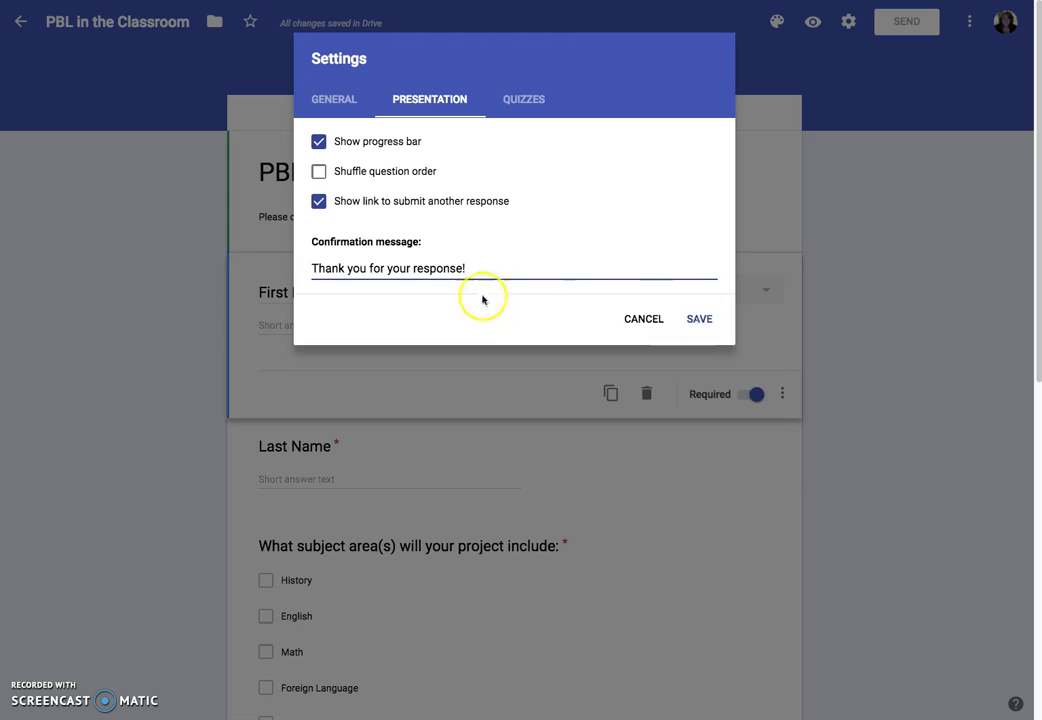
pyautogui.click(697, 320)
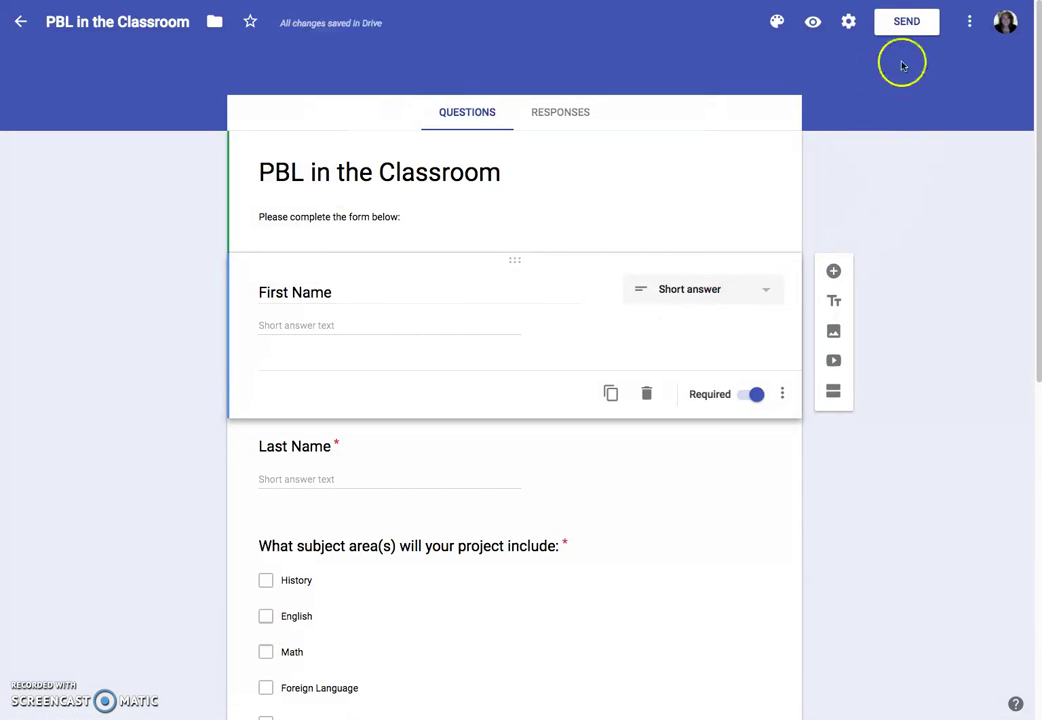
# Open the form's sending options and examine the email, shortened link and embed HTML methods.
pyautogui.click(903, 24)
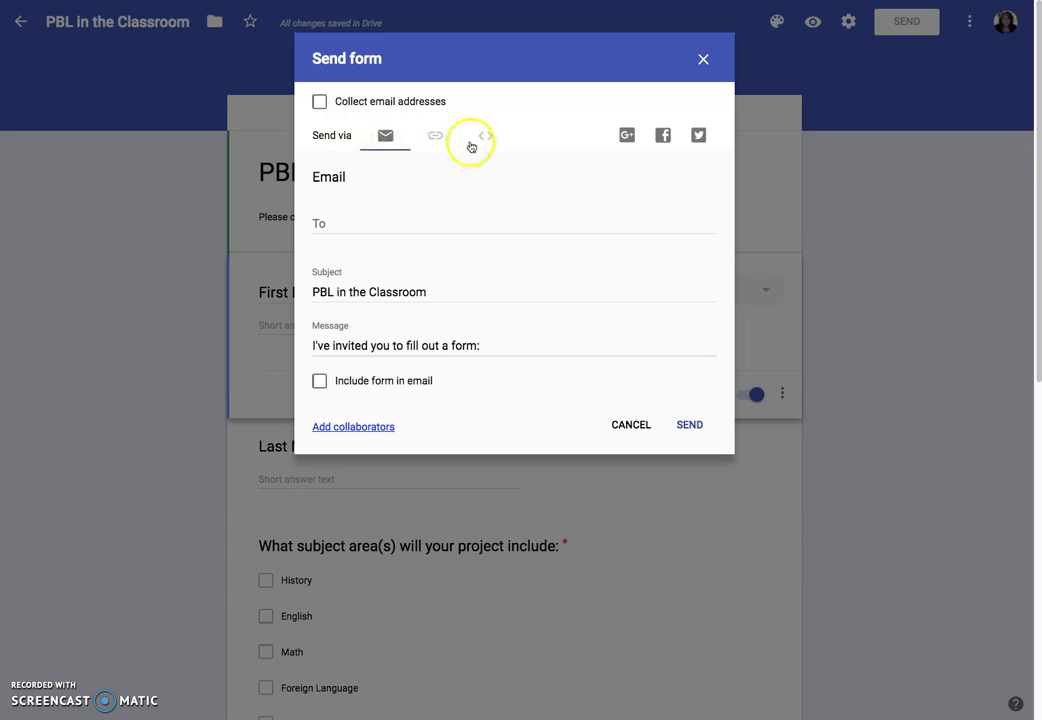
pyautogui.click(382, 138)
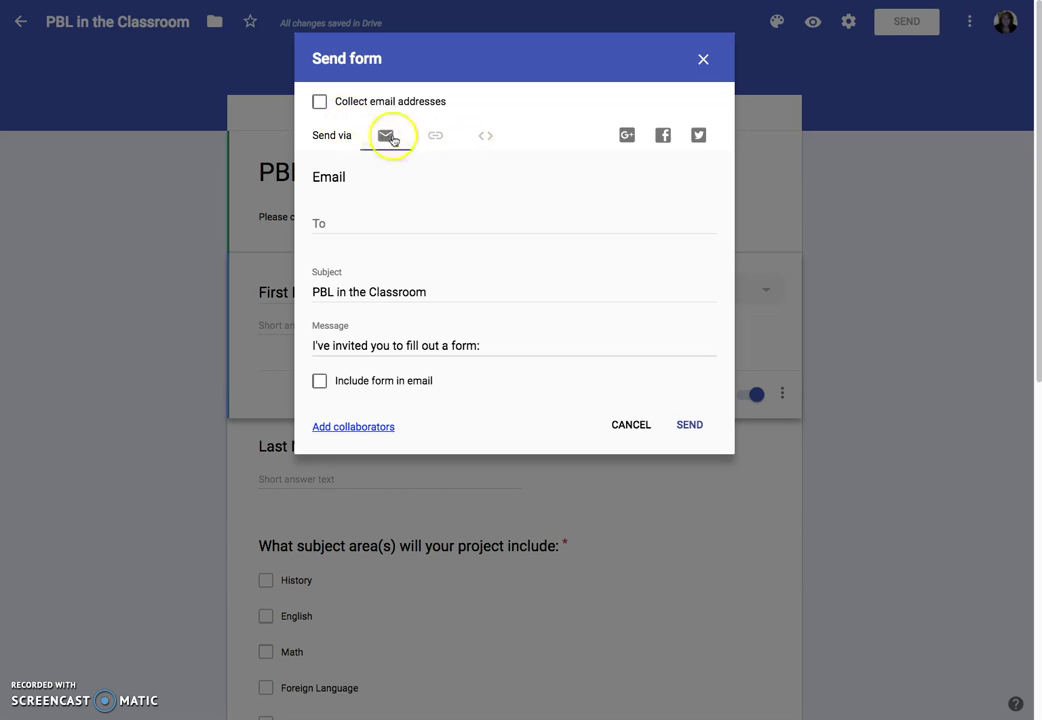
pyautogui.click(352, 225)
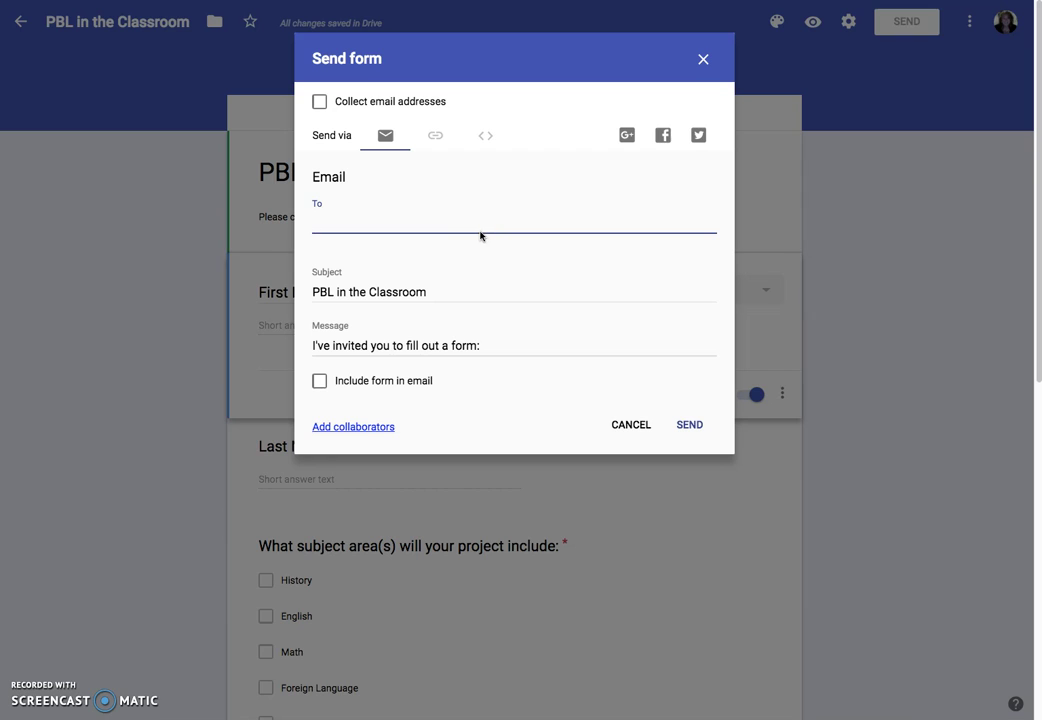
pyautogui.click(436, 138)
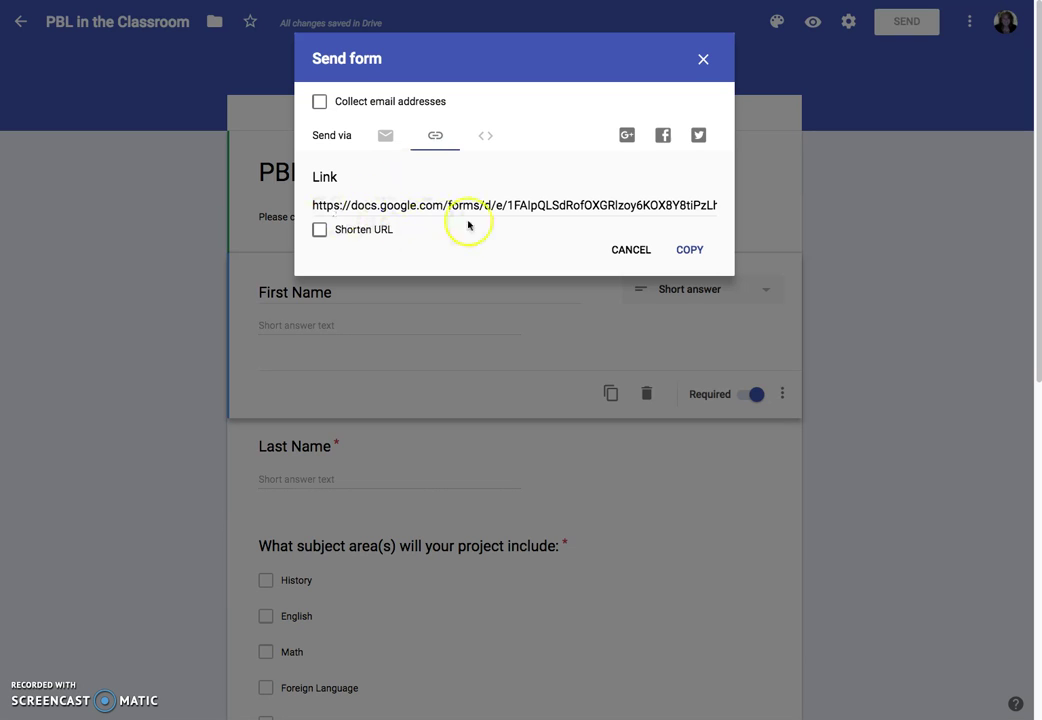
pyautogui.click(319, 231)
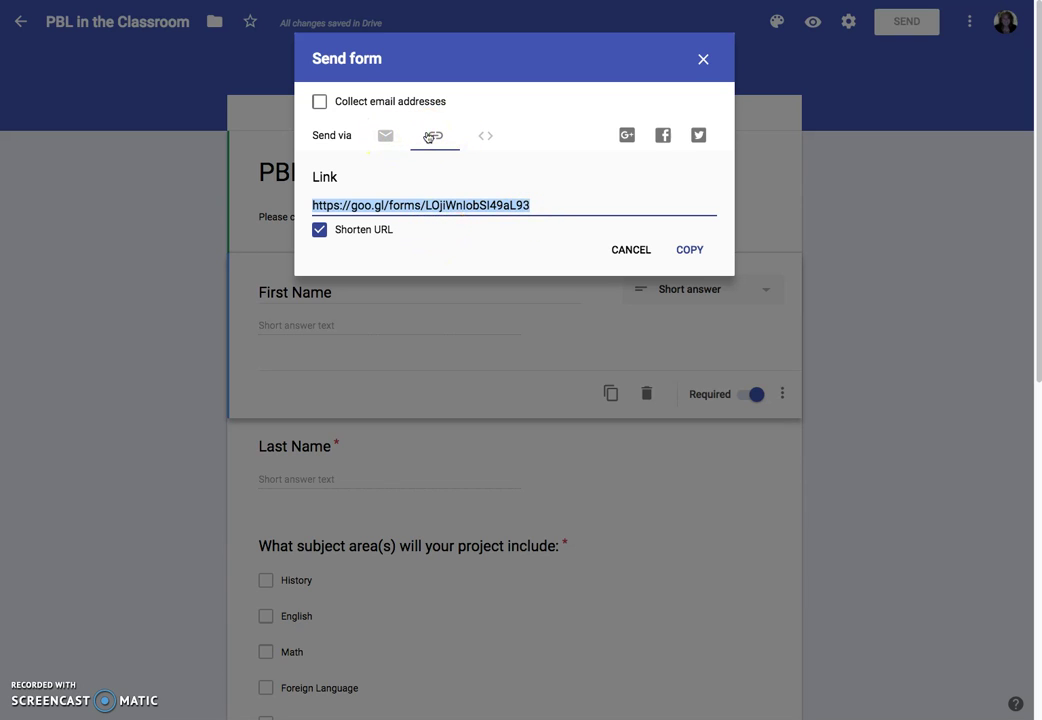
pyautogui.click(487, 137)
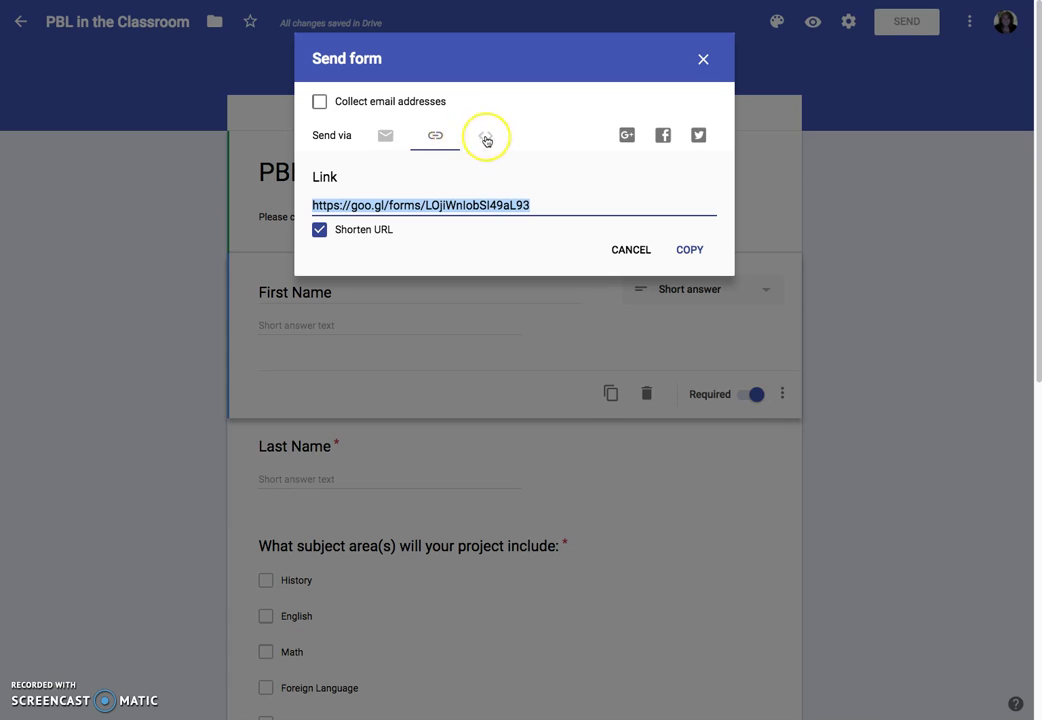
pyautogui.click(487, 137)
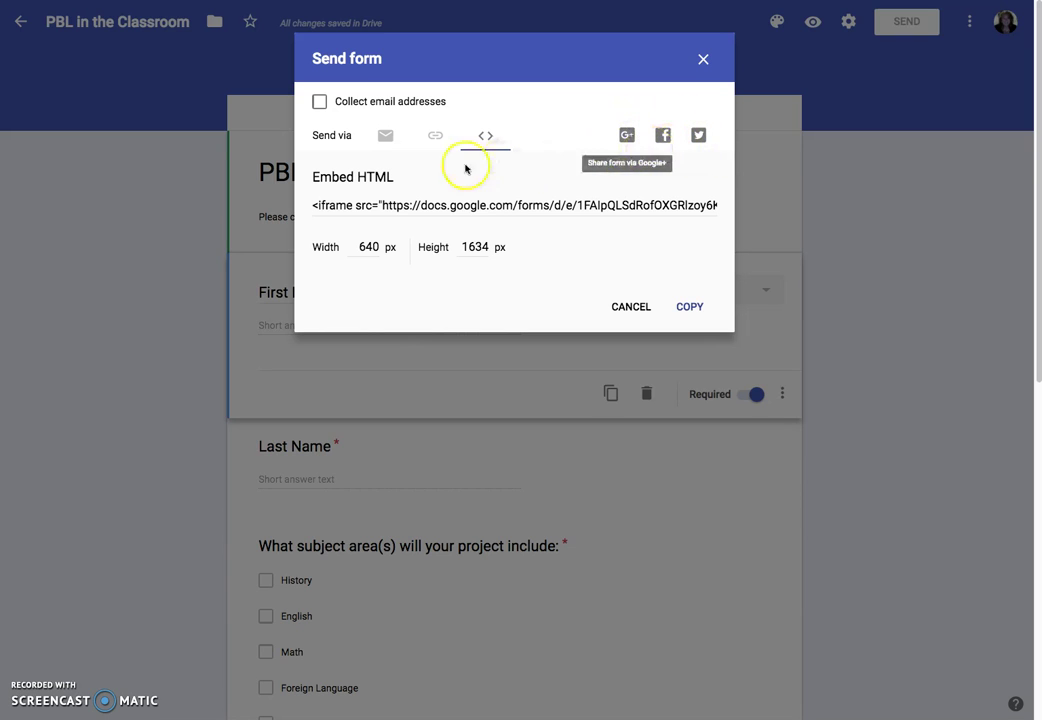
# Email the form to the suggested contact's Gmail address with the form included in the email.
pyautogui.click(384, 137)
pyautogui.click(362, 221)
pyautogui.write('asegn')
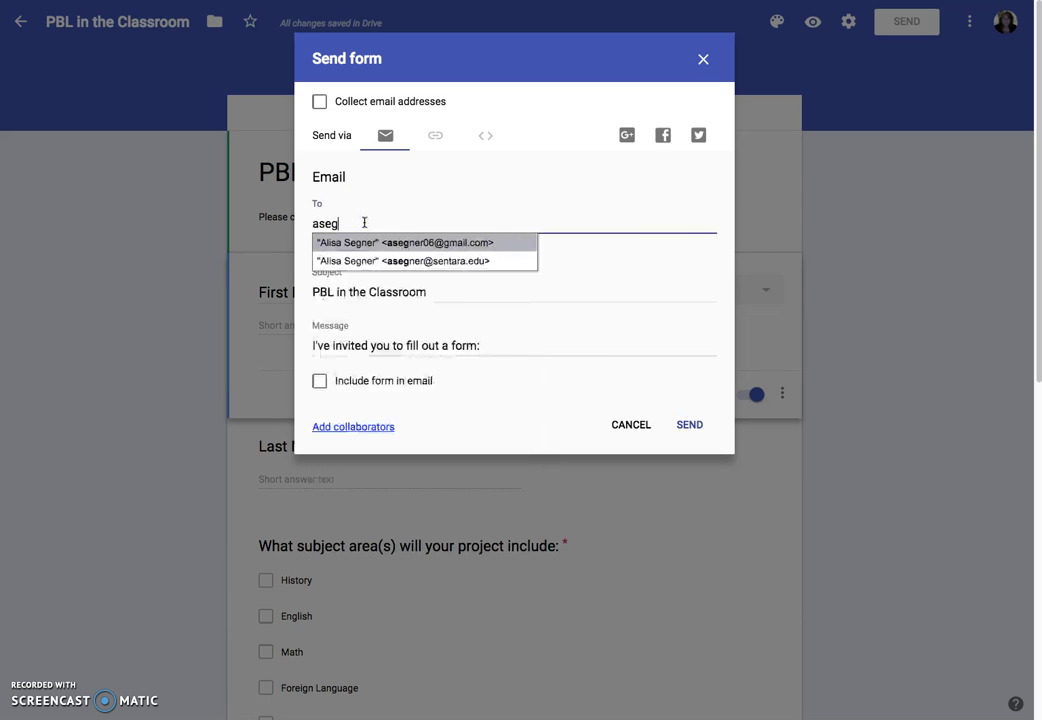
pyautogui.click(395, 242)
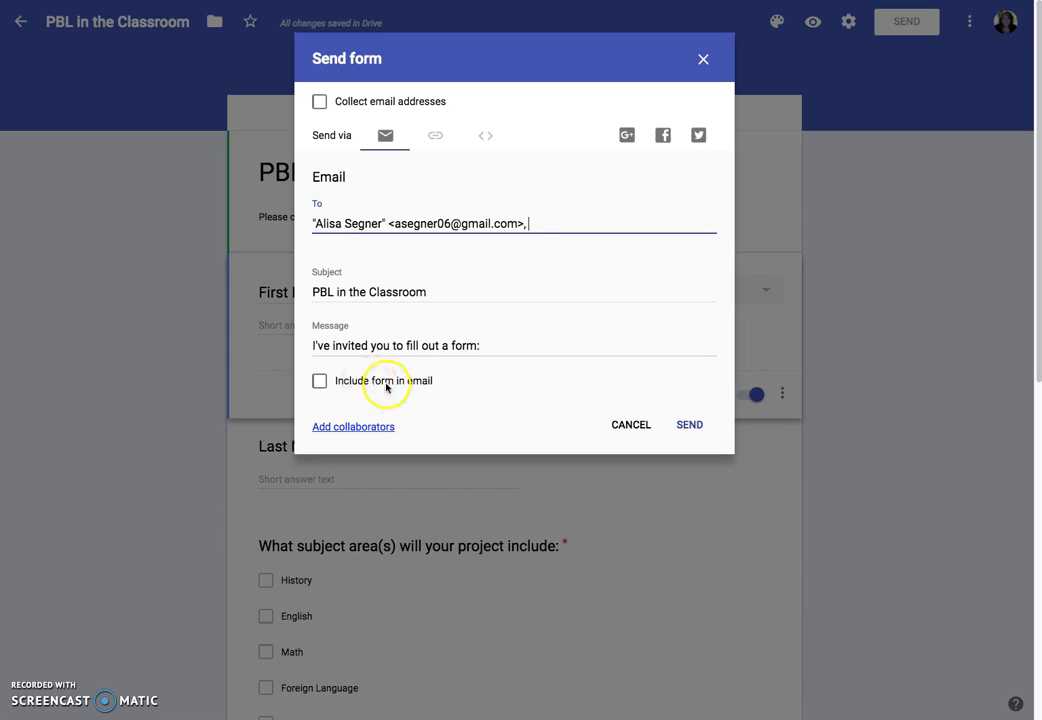
pyautogui.click(319, 381)
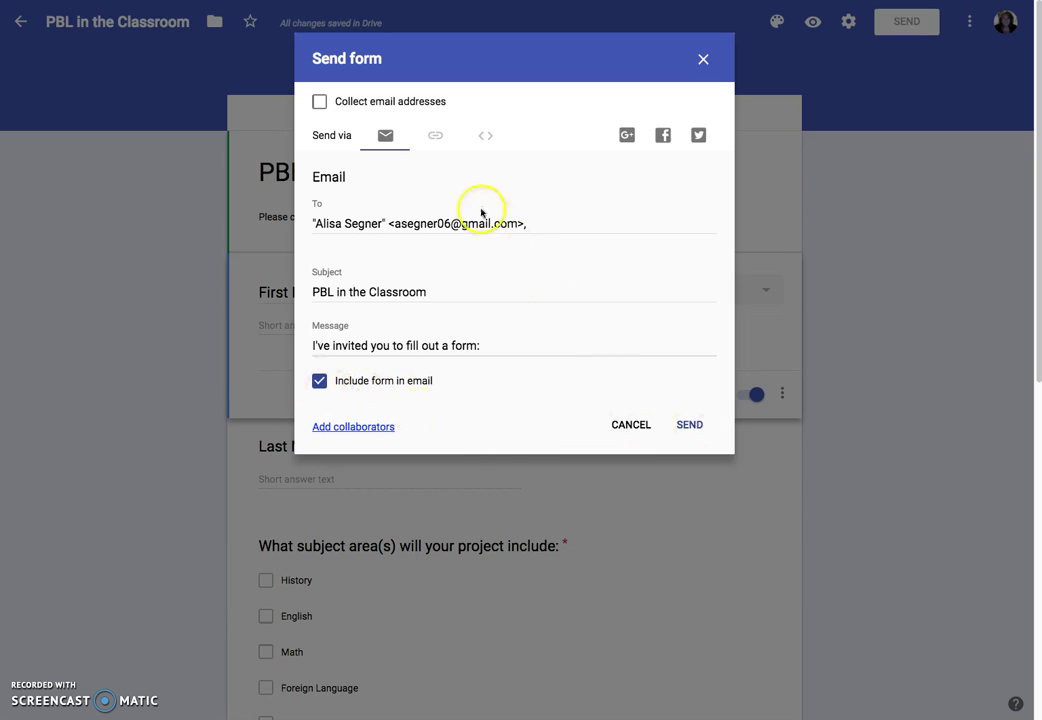
pyautogui.click(691, 424)
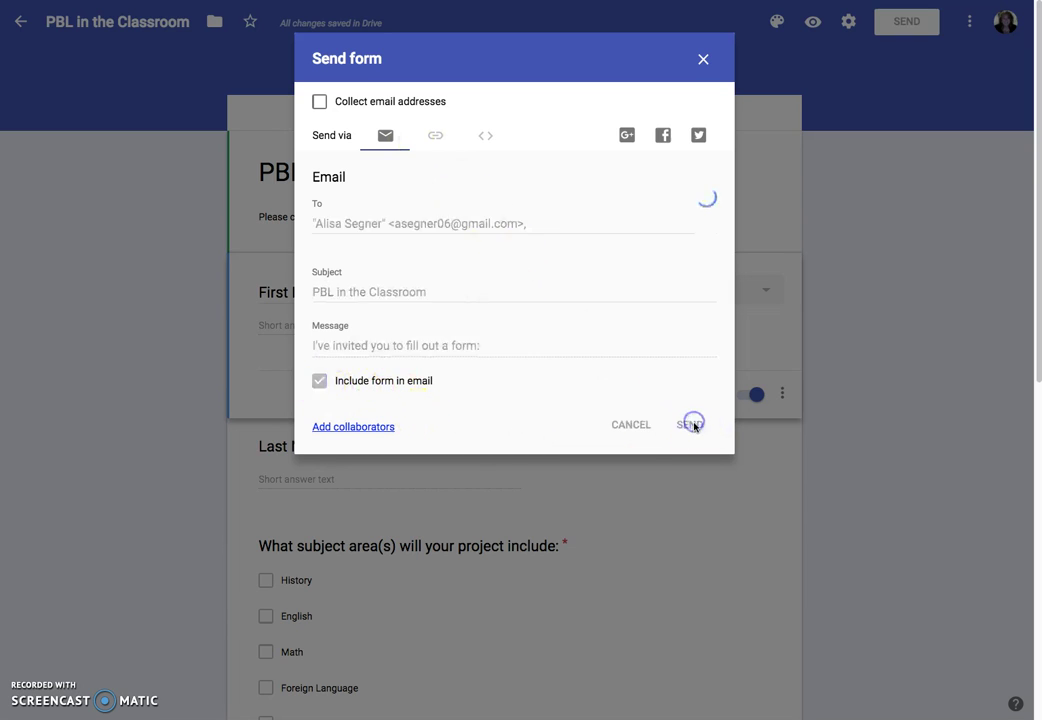